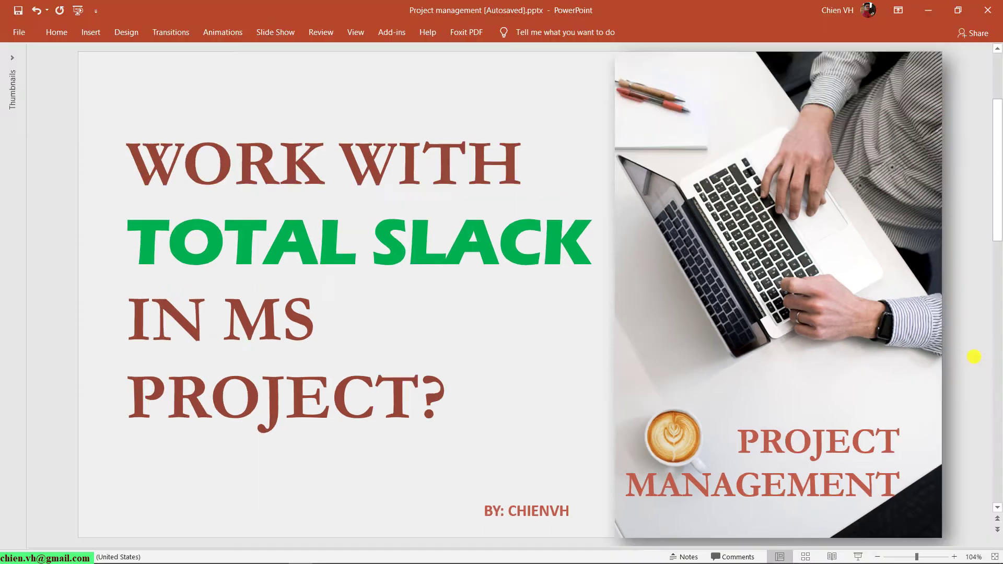
click(928, 7)
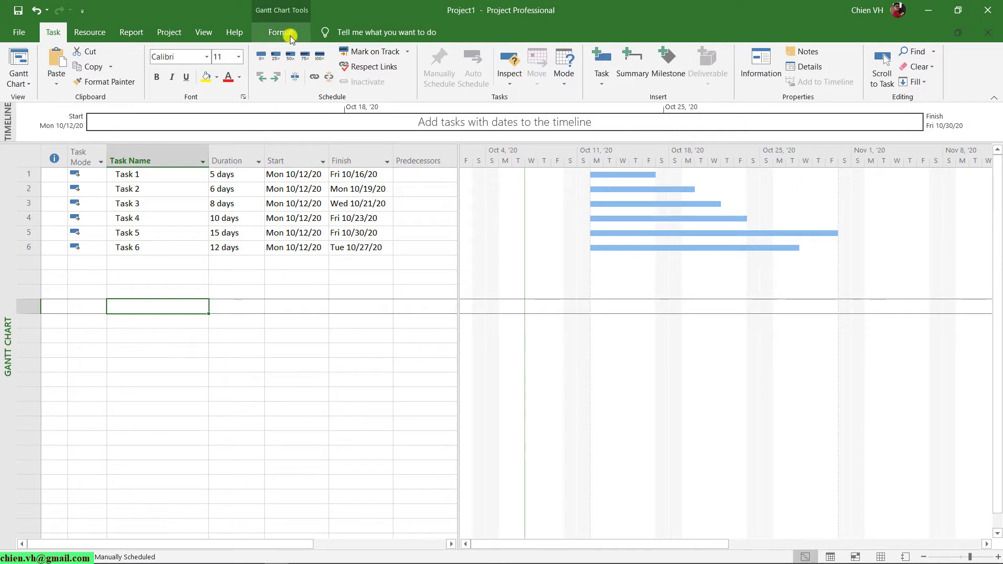
- Turn on Critical Tasks in the Gantt bar styles so Task 5's bar turns red
click(280, 32)
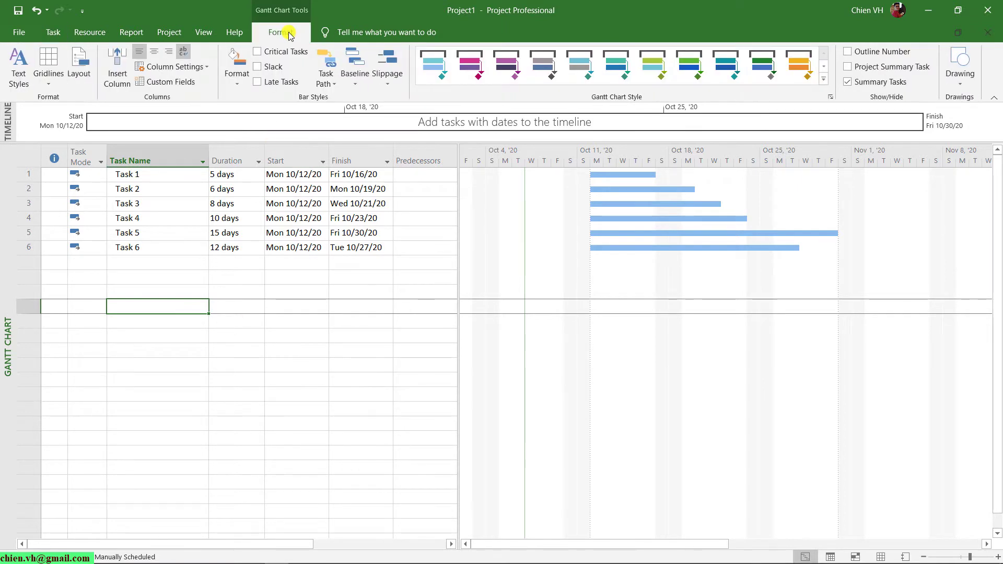
click(259, 53)
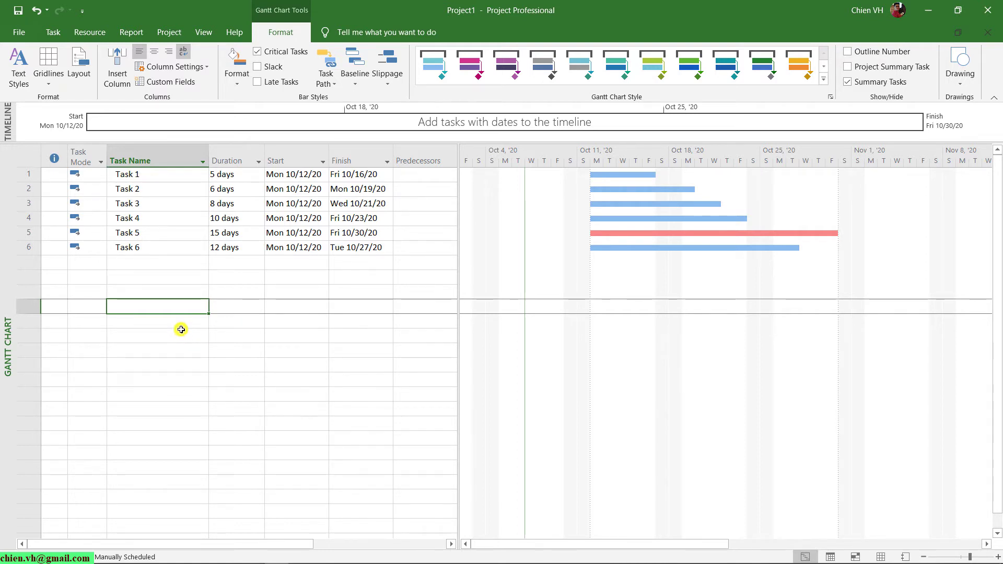
- Insert a Total Slack column before Start, showing 10, 9, 7, 5, 0 and 3 days for Tasks 1–6
click(19, 171)
click(174, 333)
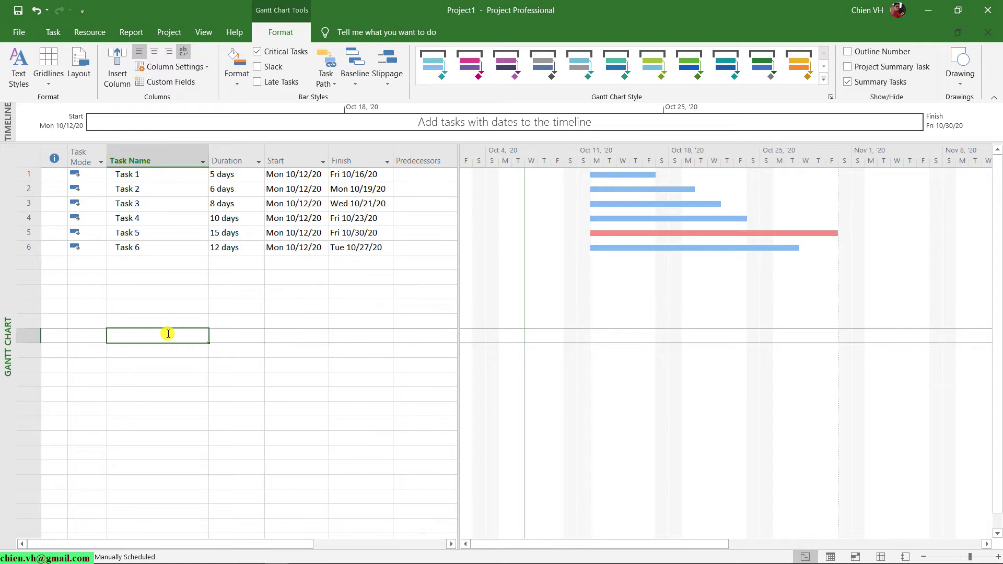
click(284, 159)
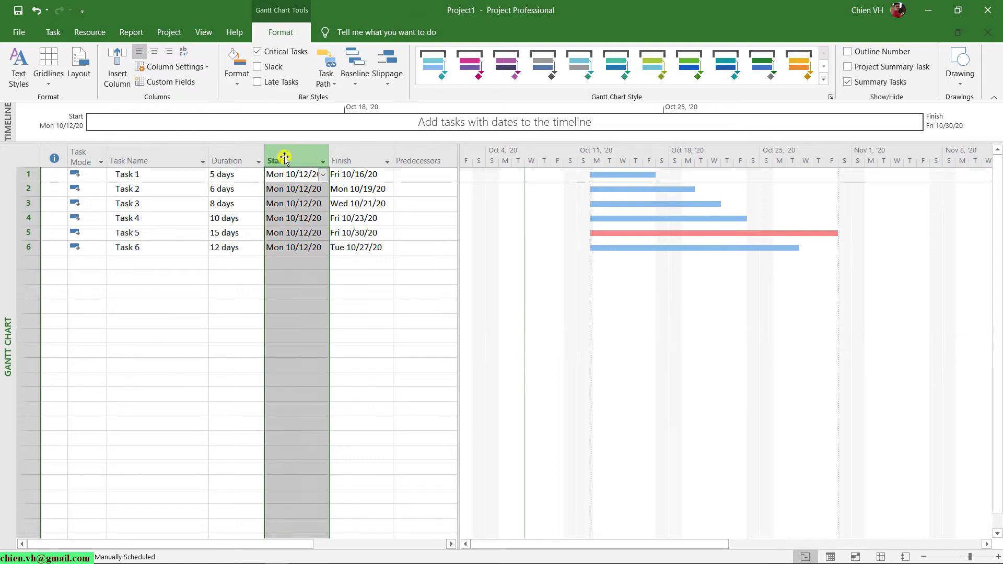
right_click(284, 159)
click(345, 246)
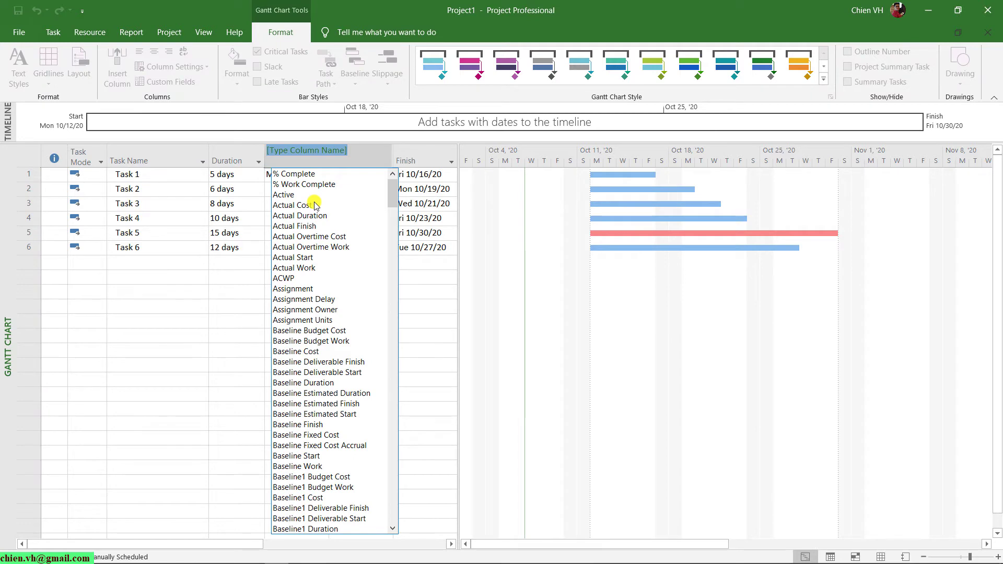
text(Total Slack)
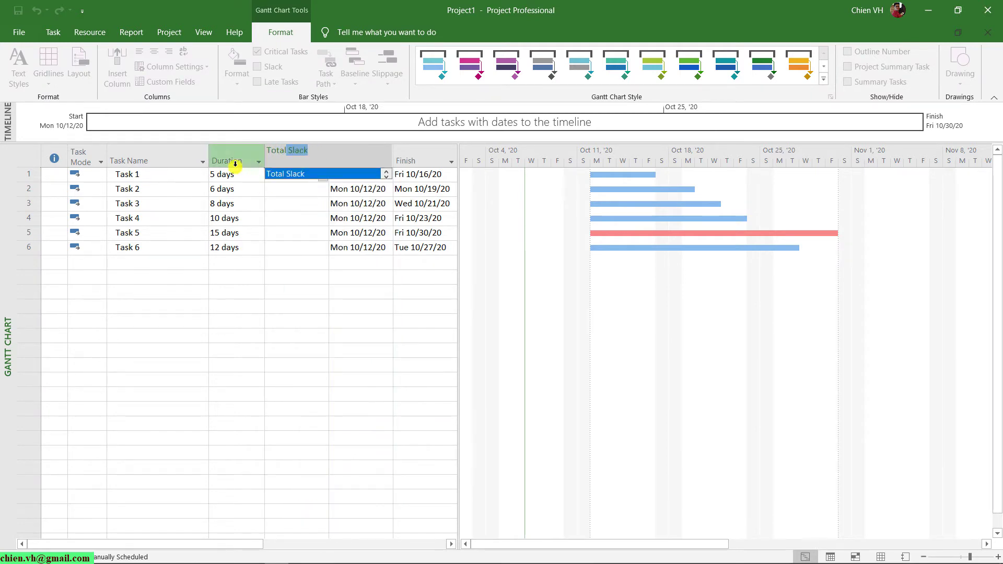
key(Return)
click(172, 379)
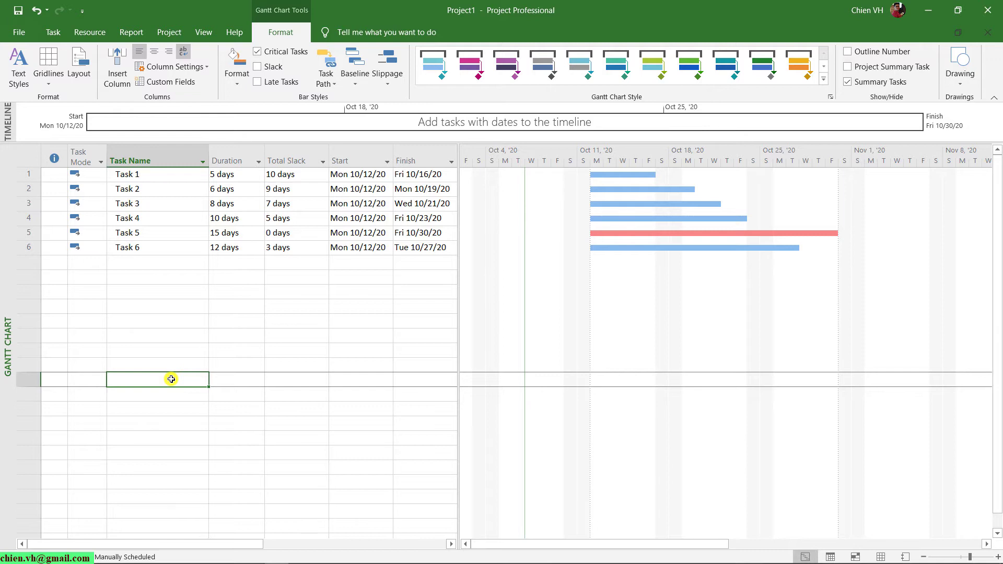
click(134, 174)
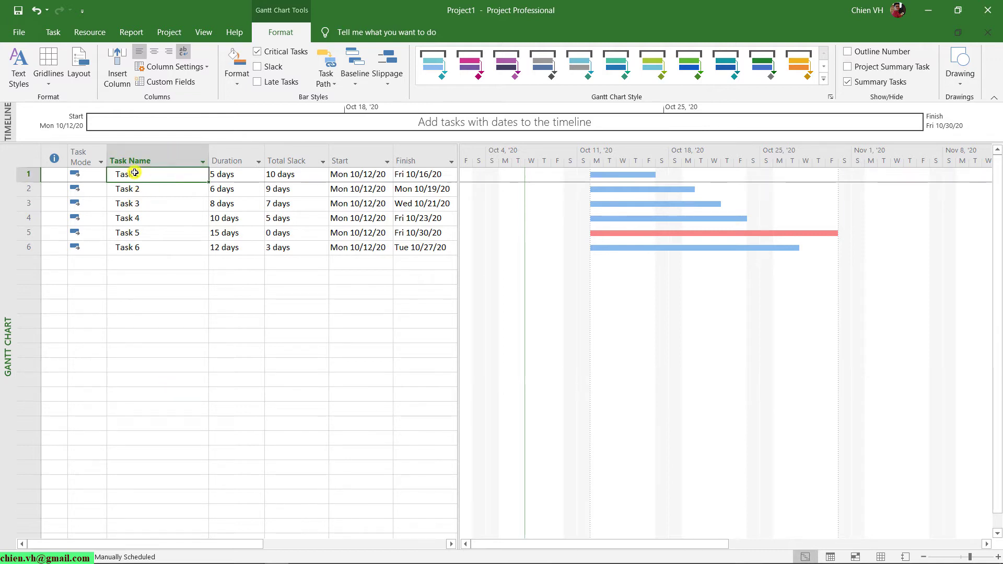
click(292, 175)
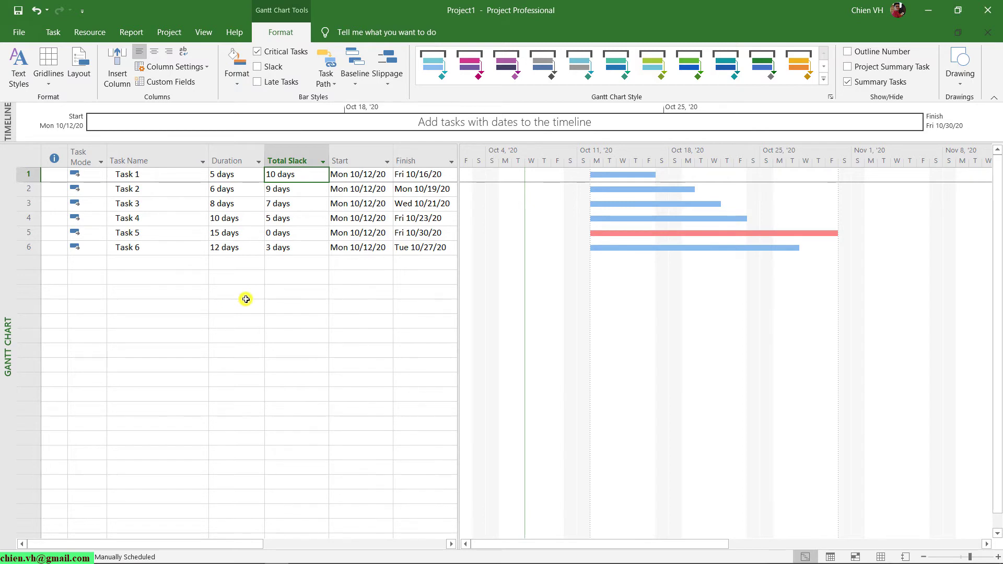
click(35, 189)
click(172, 335)
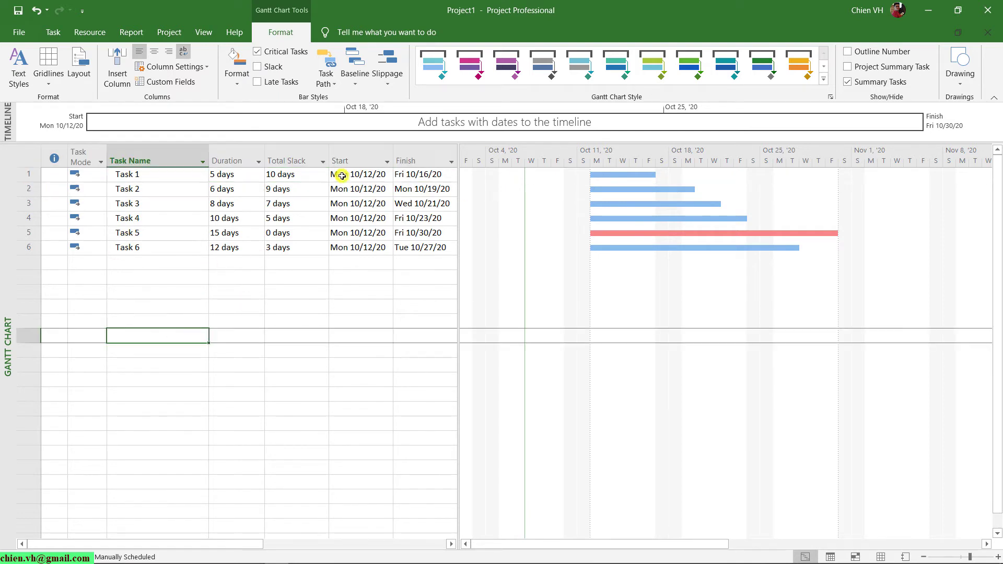
click(288, 189)
click(175, 206)
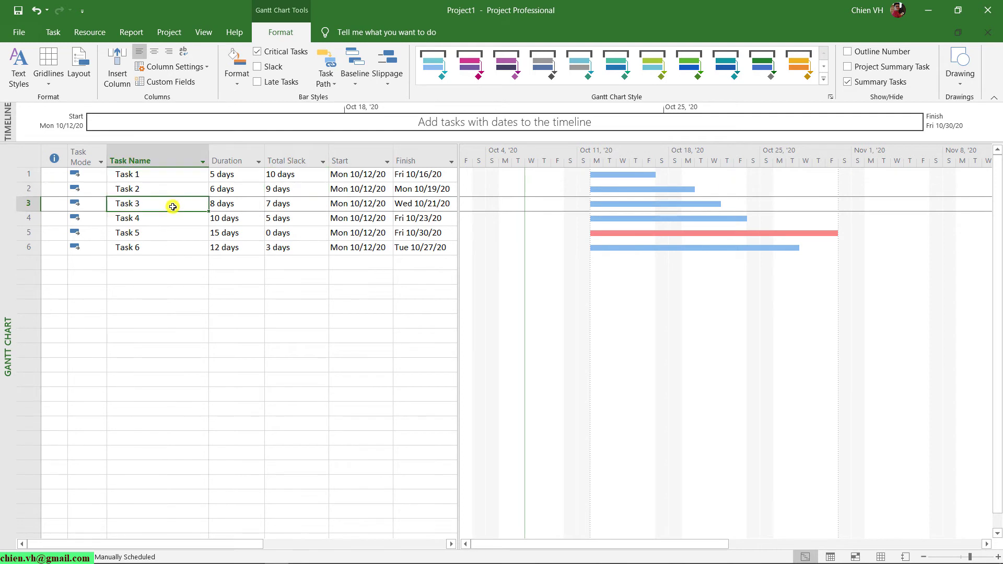
click(281, 205)
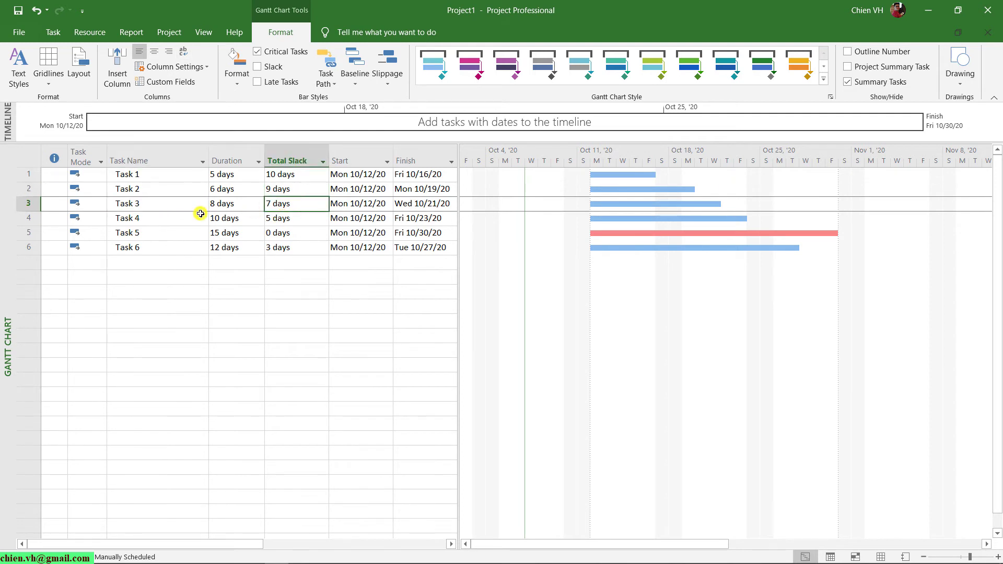
click(283, 220)
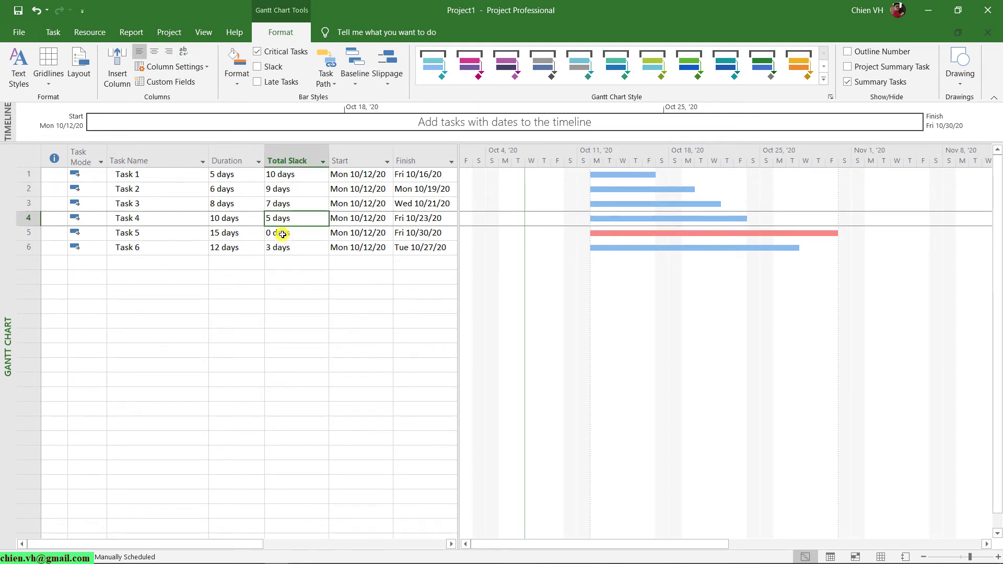
click(281, 234)
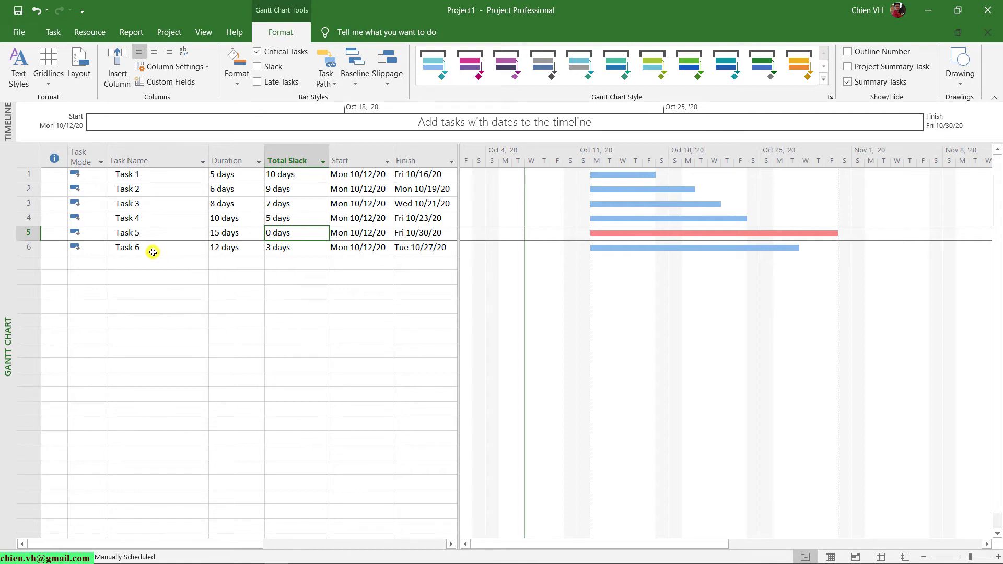
- Widen the task table to reveal the still-blank Predecessors column beside Total Slack, Start and Finish
click(289, 253)
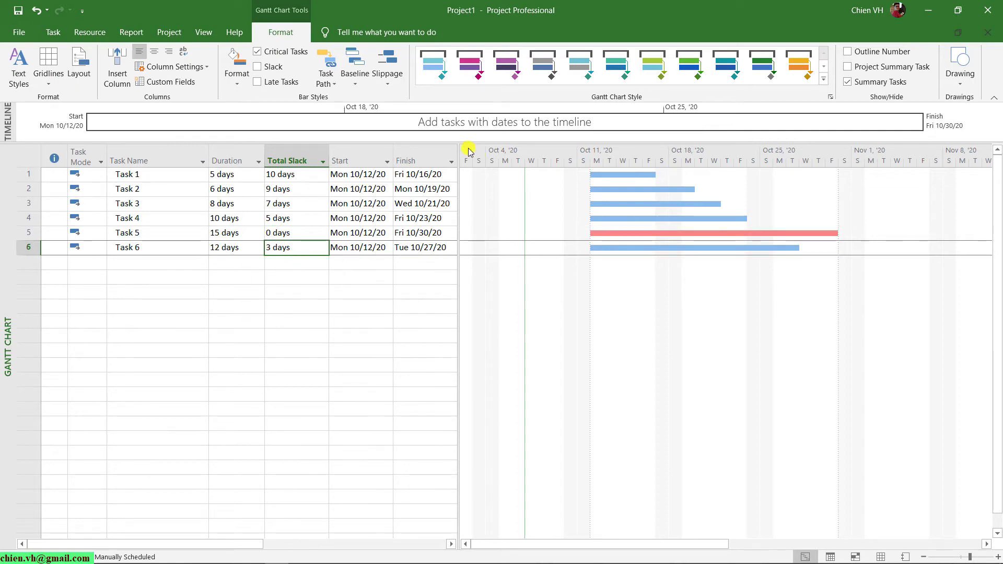
drag(459, 155, 529, 155)
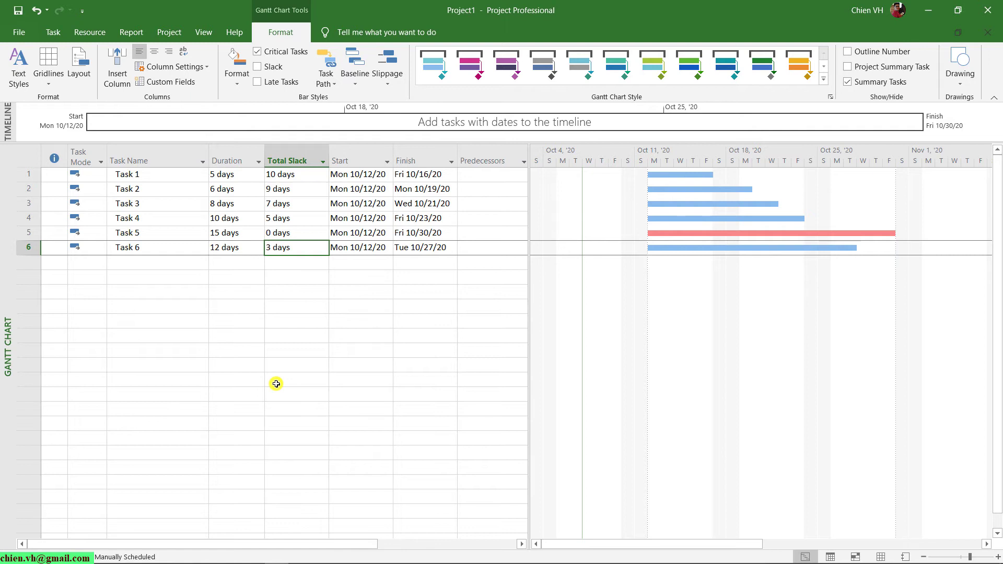
- Link Task 3 to Task 4 so Task 4 finishes Wed 11/4/20 and both become critical
click(163, 204)
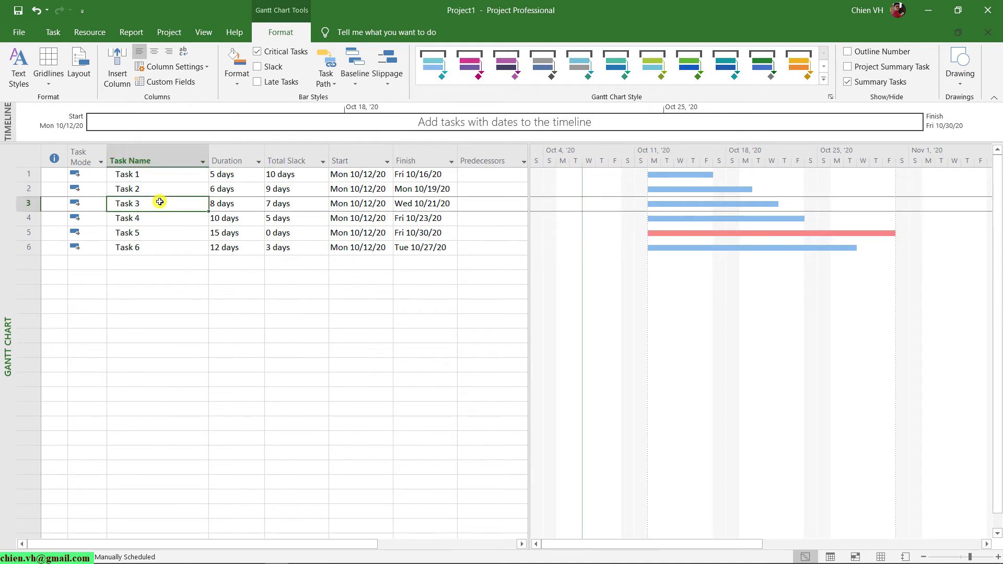
drag(159, 211, 157, 221)
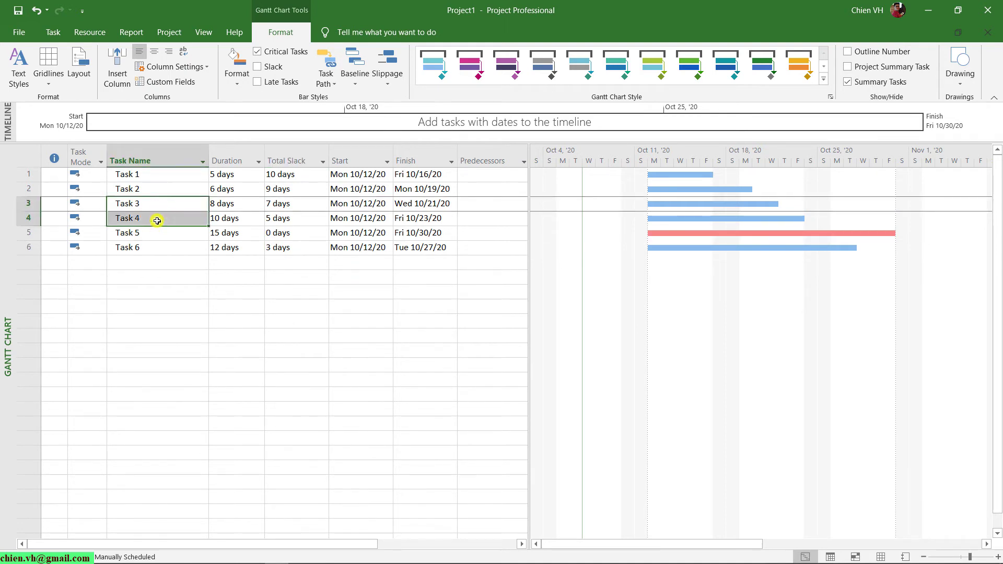
click(53, 32)
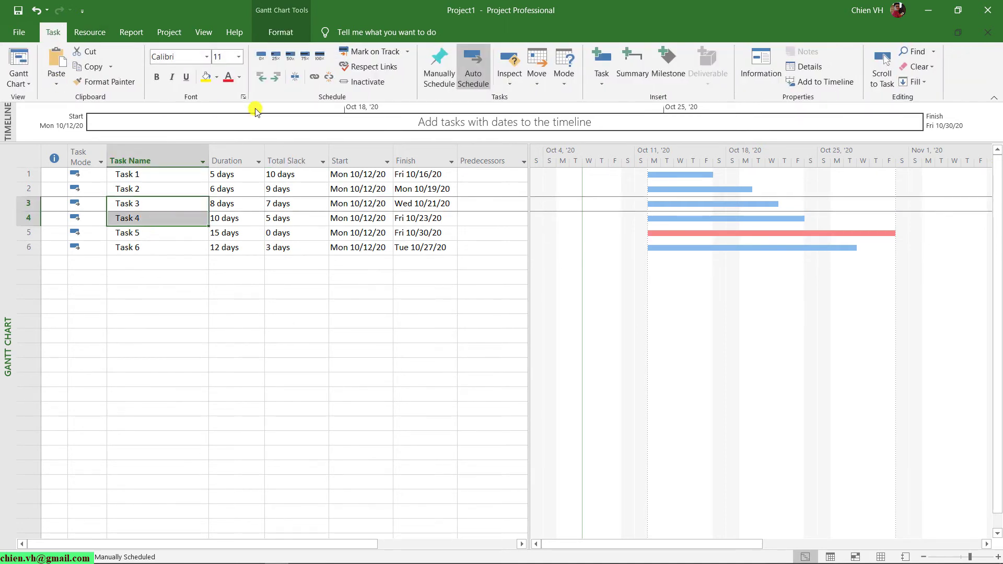
click(315, 77)
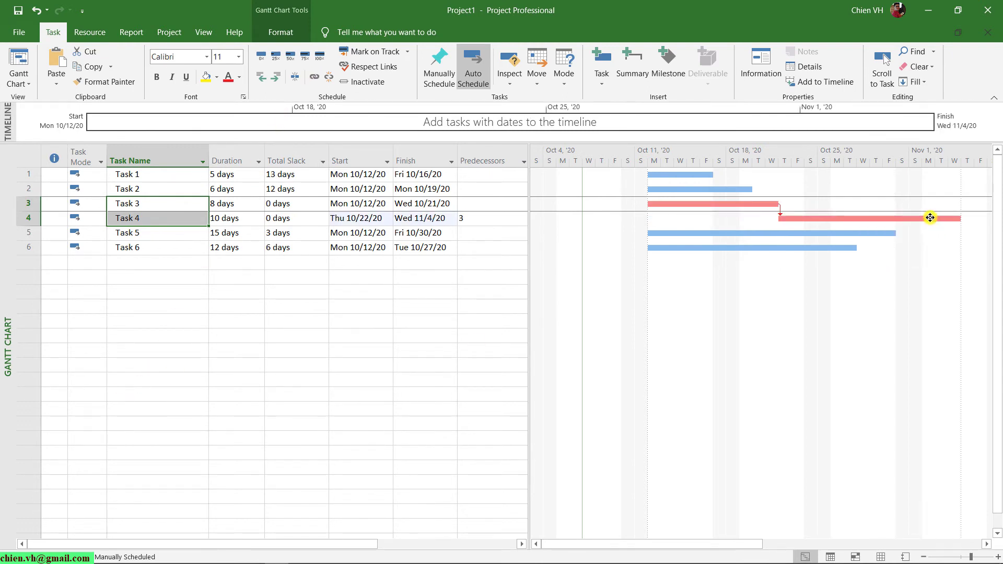
mouse_move(929, 218)
click(26, 232)
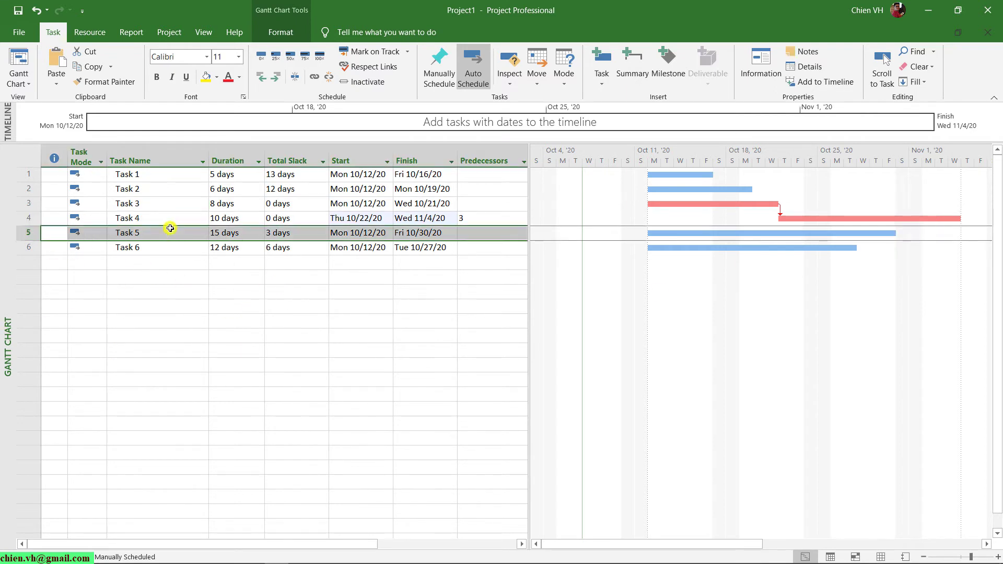
click(148, 218)
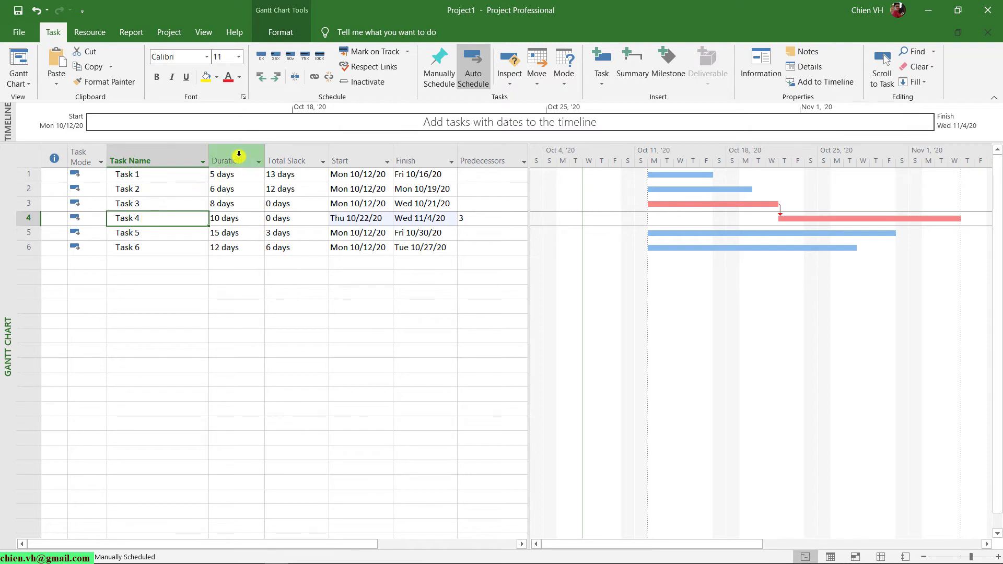
click(137, 204)
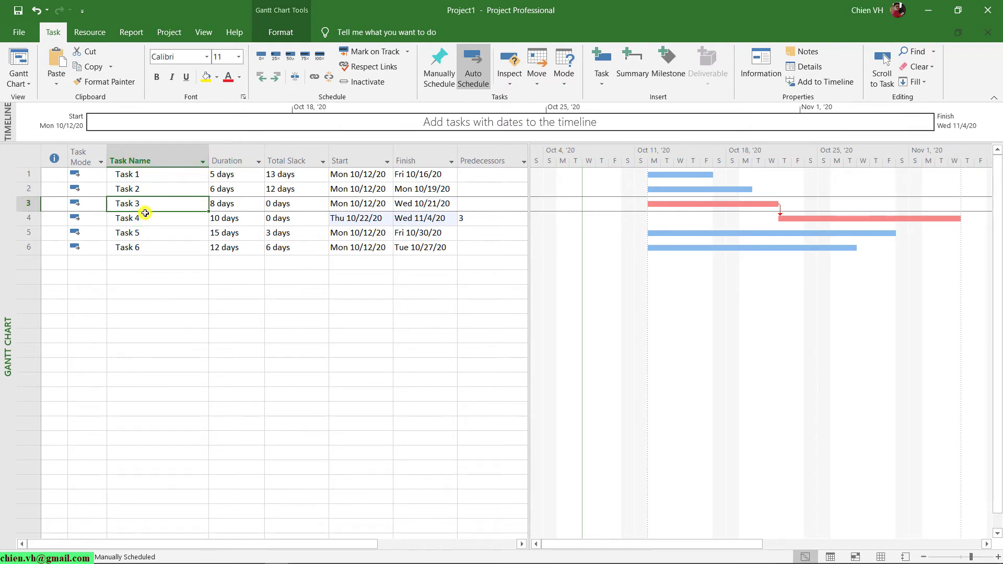
click(161, 291)
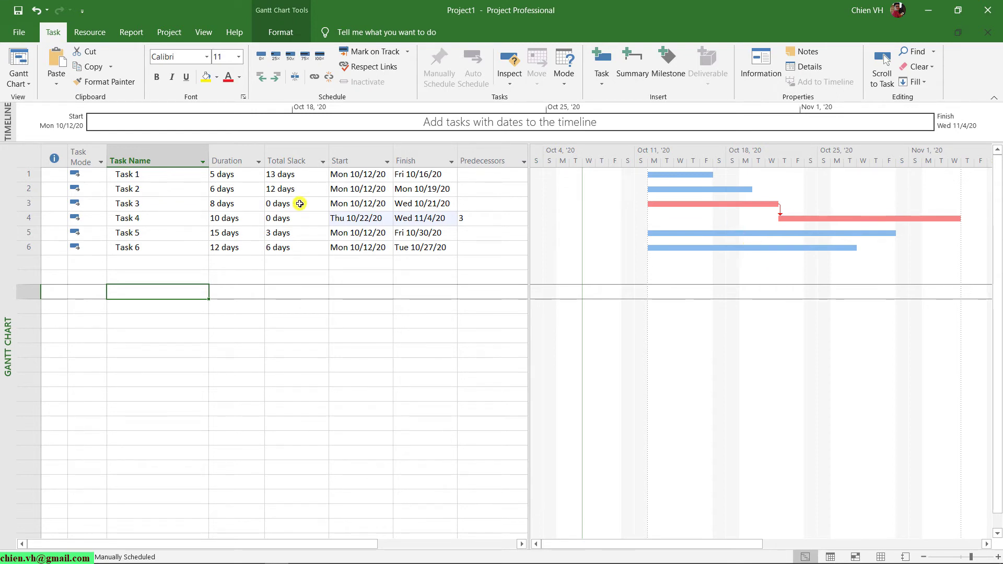
click(164, 236)
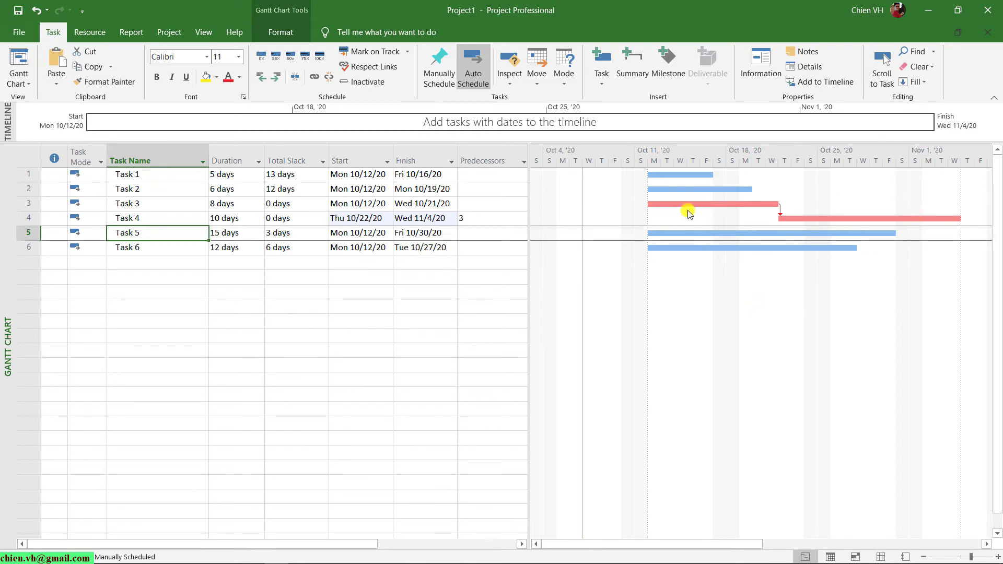
click(151, 206)
click(148, 223)
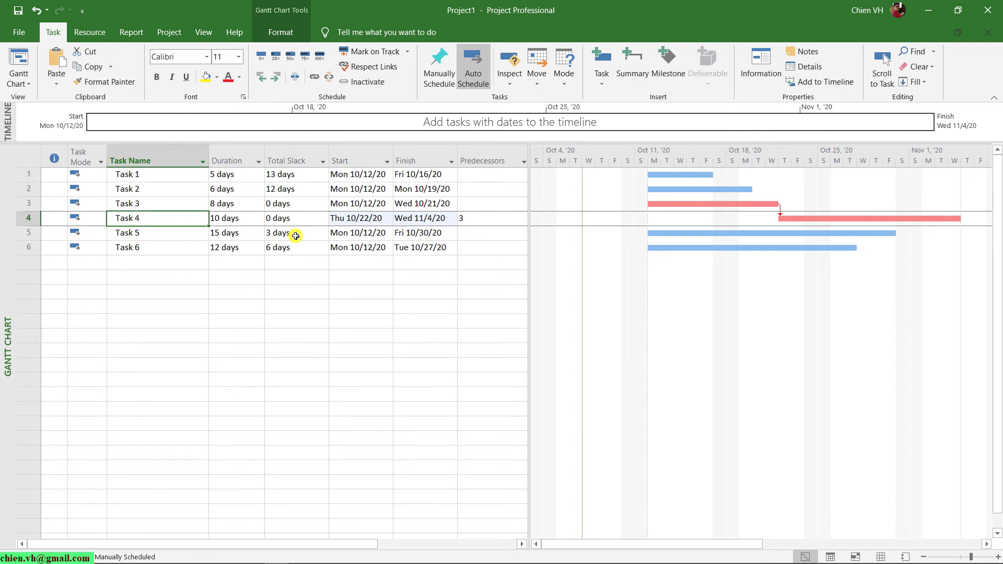
click(296, 236)
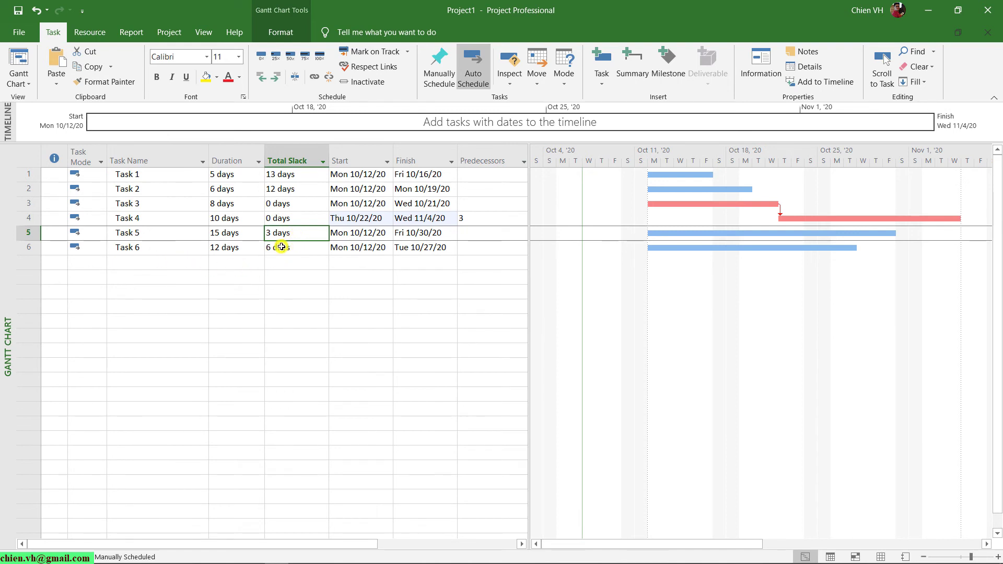
click(282, 247)
click(189, 293)
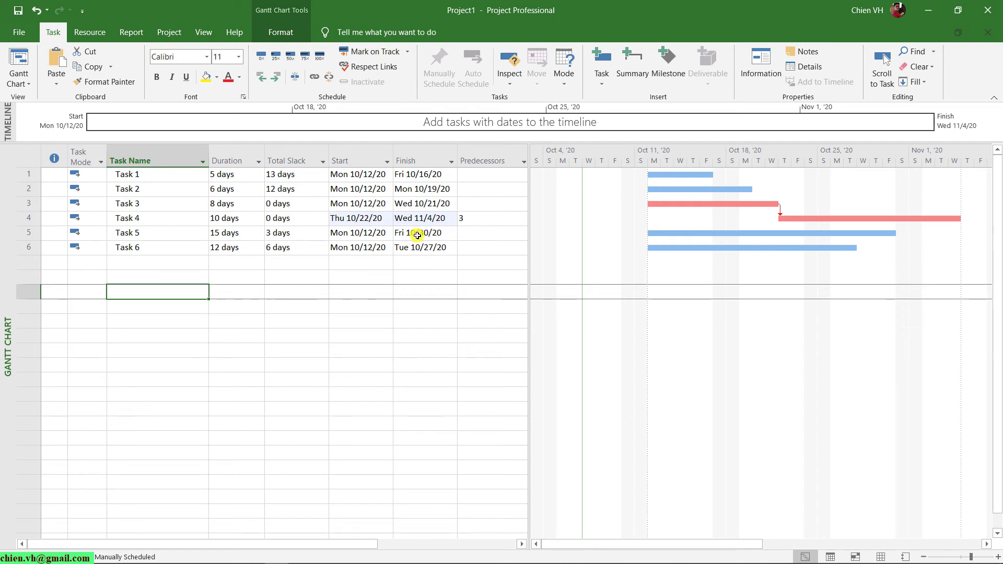
click(282, 177)
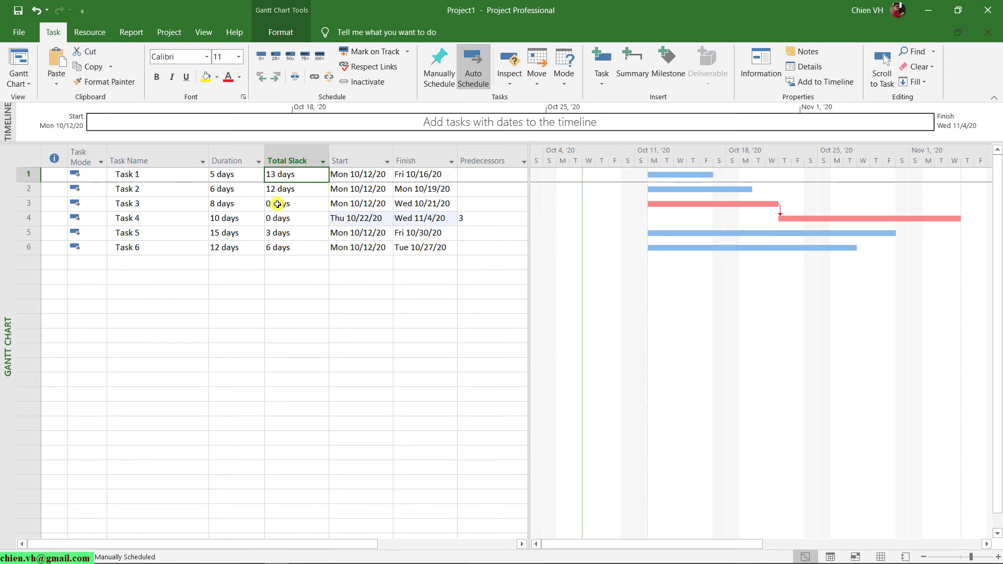
click(291, 320)
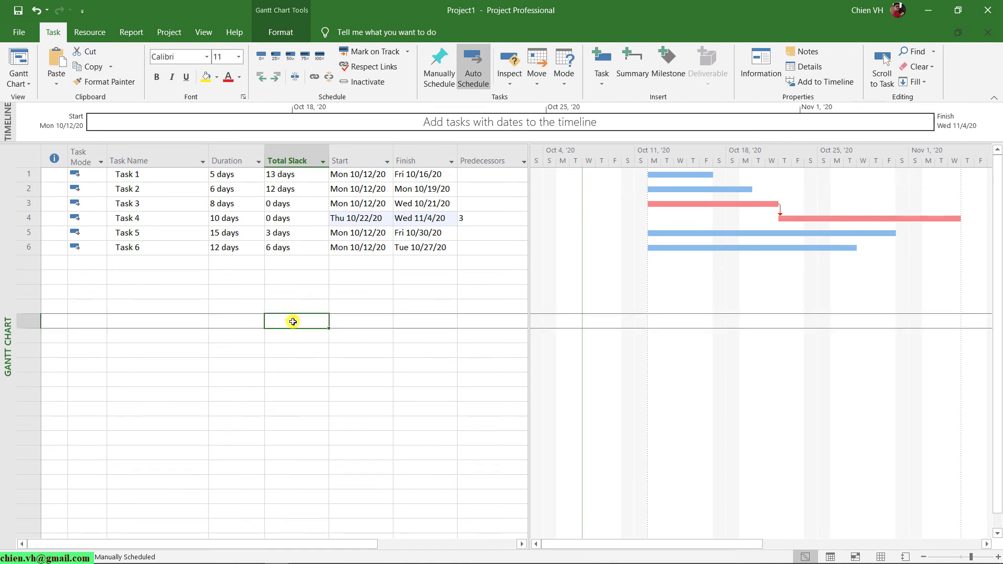
click(272, 204)
click(269, 177)
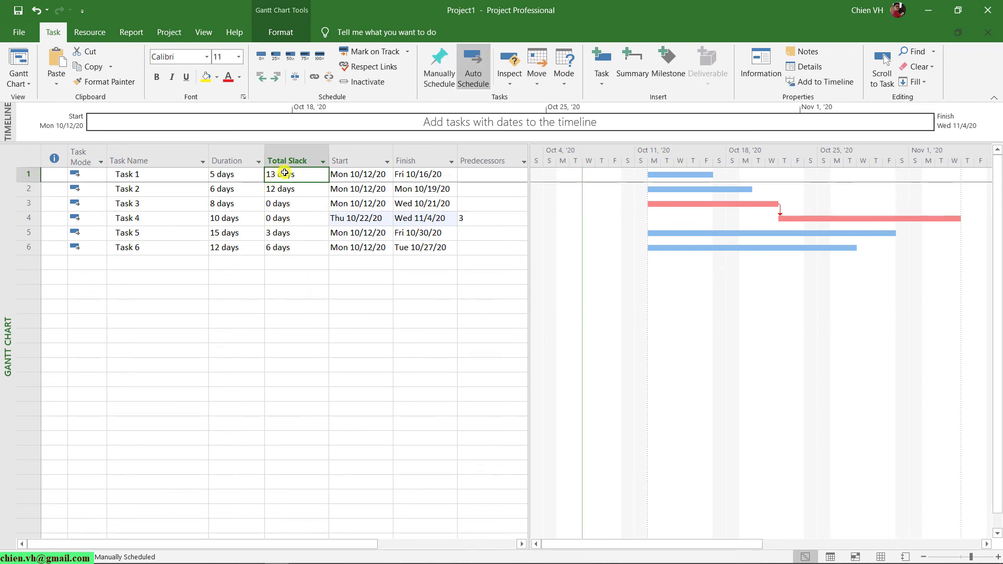
click(291, 216)
key(Down)
key(Down)
key(Down)
key(Left)
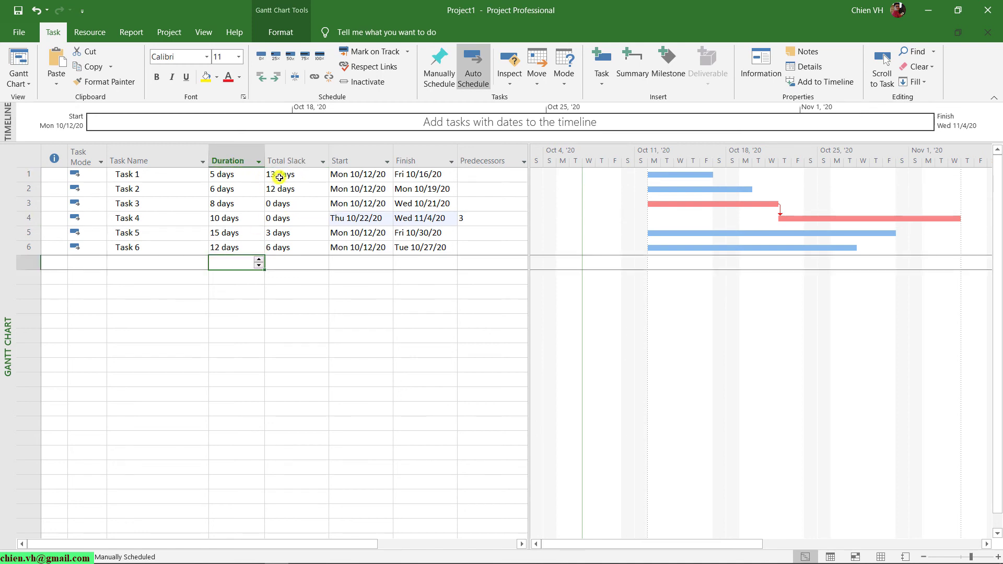
click(313, 317)
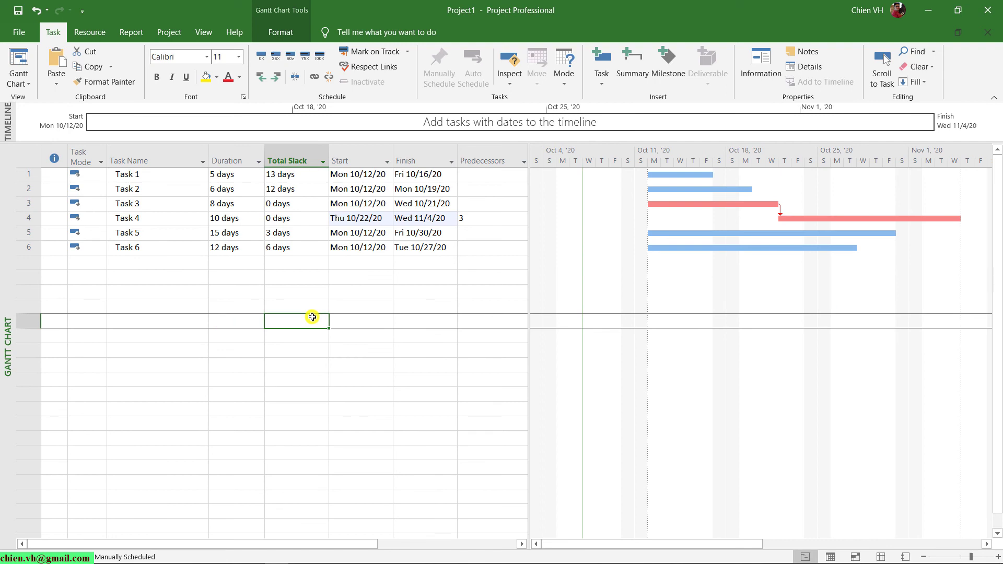